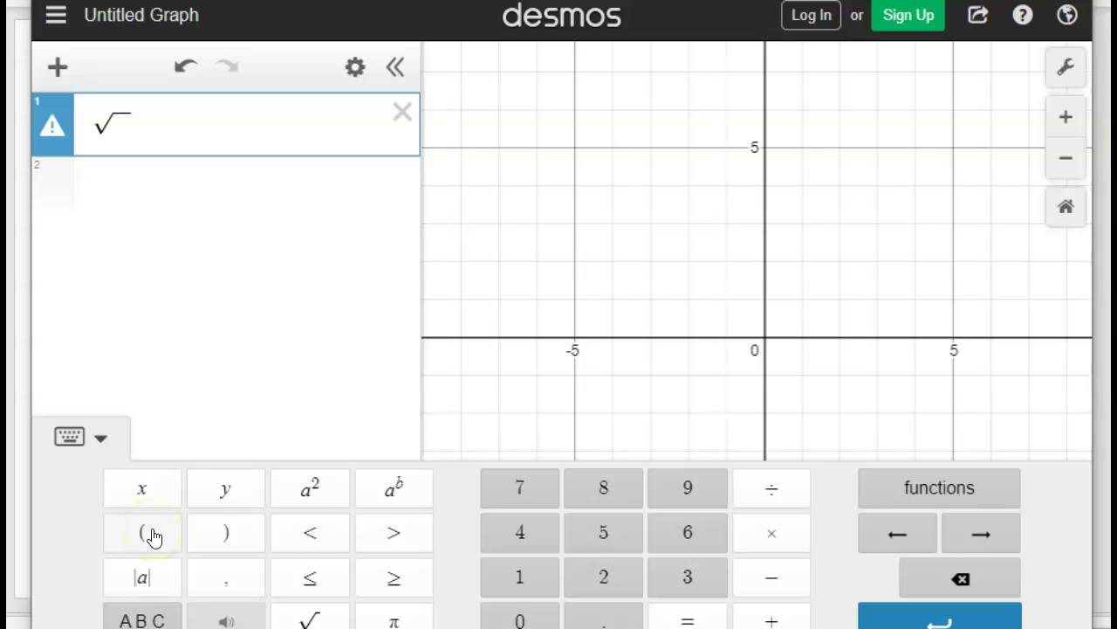
Enter the squared difference (x₂ − x₁)² under the square root in the first expression.
left_click(151, 534)
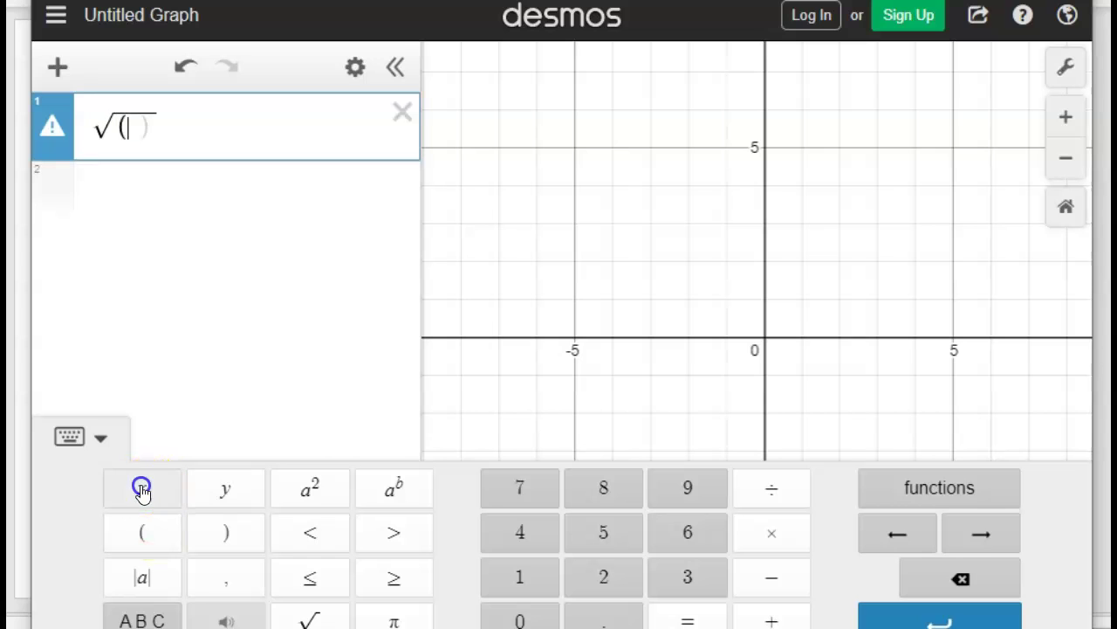
left_click(142, 489)
left_click(597, 578)
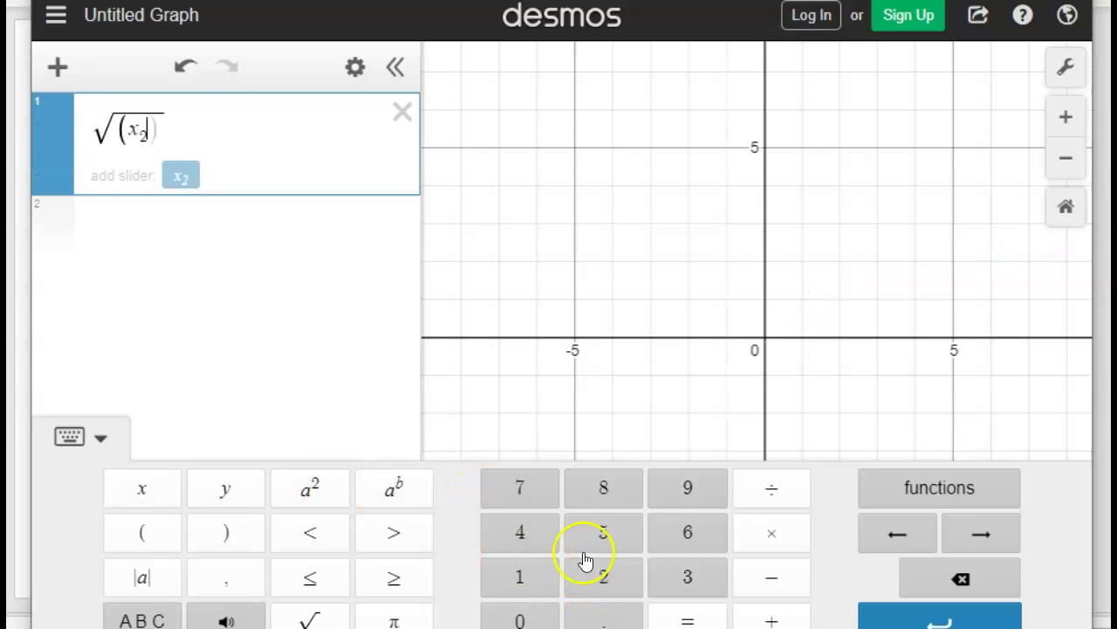
left_click(777, 581)
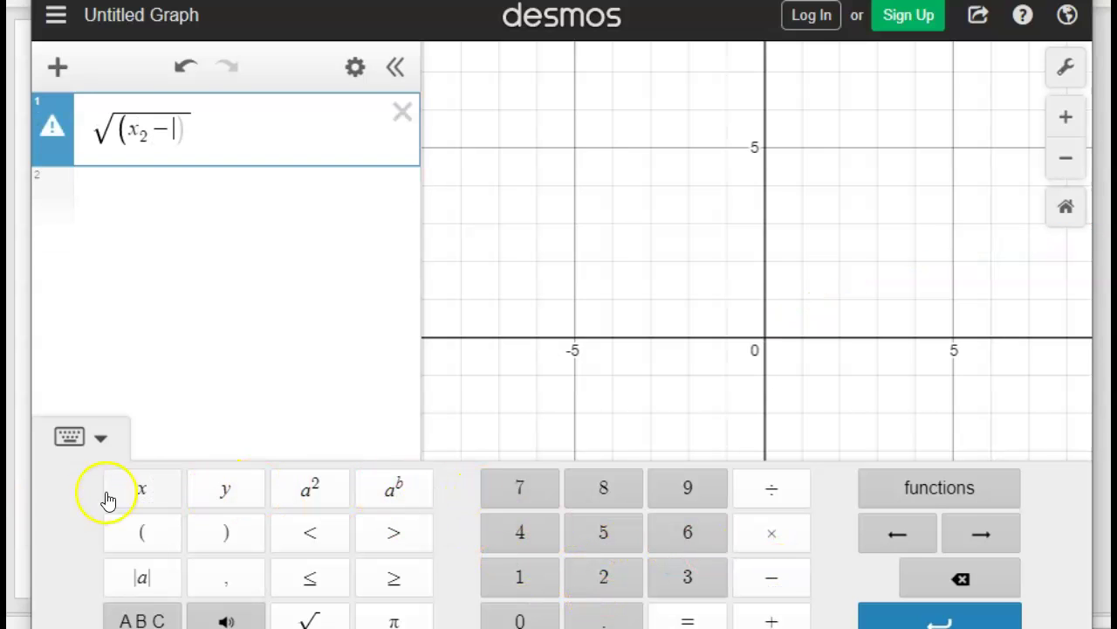
left_click(137, 485)
left_click(519, 577)
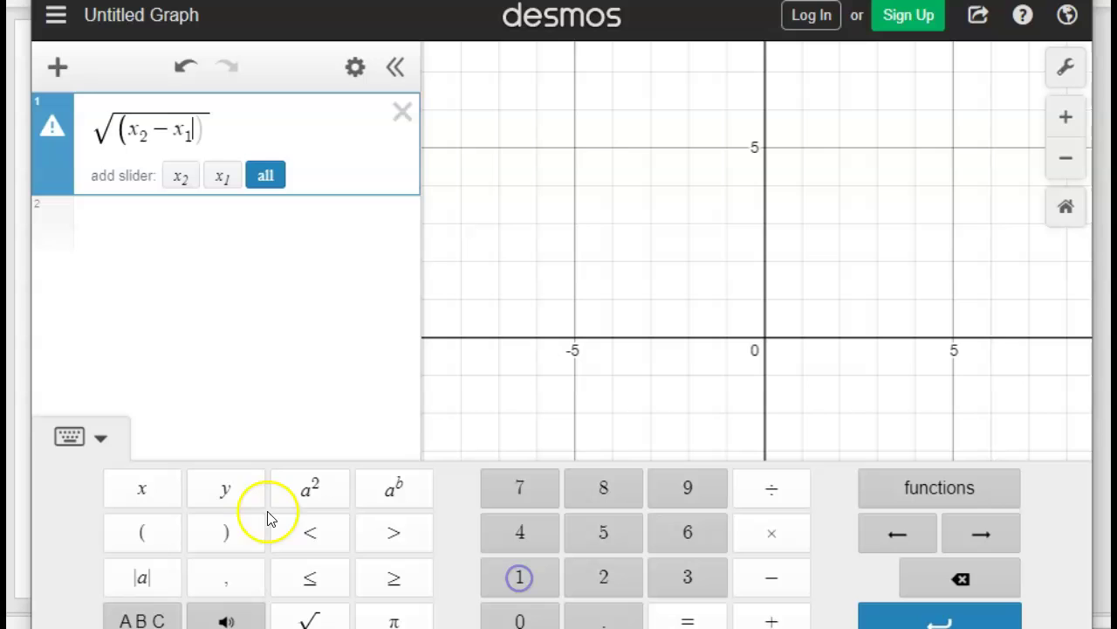
left_click(312, 490)
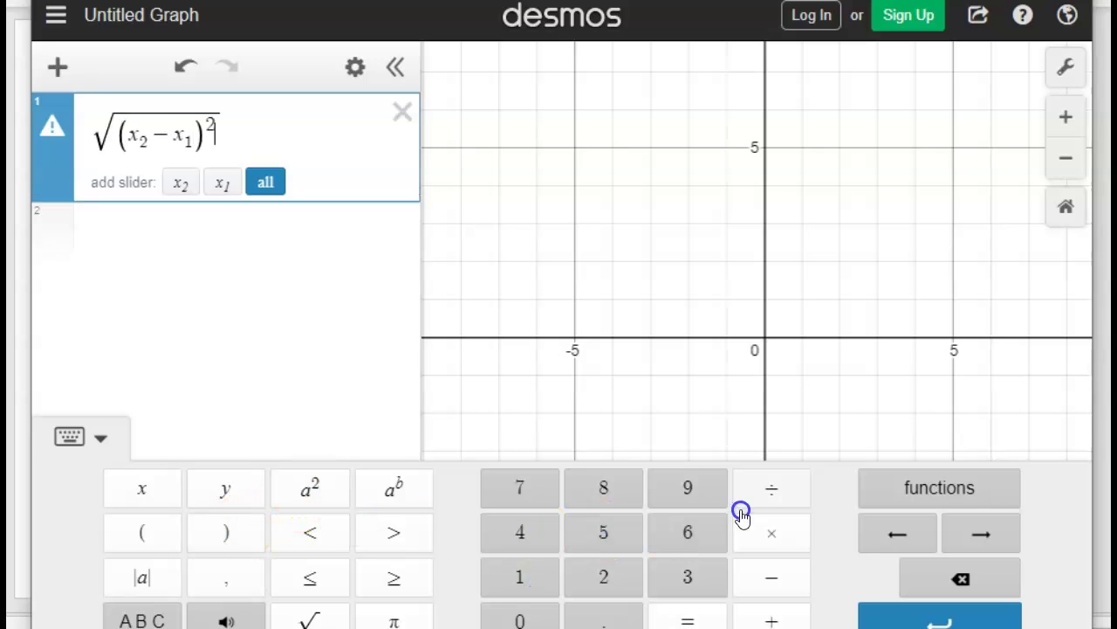
Complete the distance formula by adding + (y₂ − y₁)² under the root, and create sliders for all four variables.
left_click(769, 617)
left_click(140, 535)
left_click(227, 491)
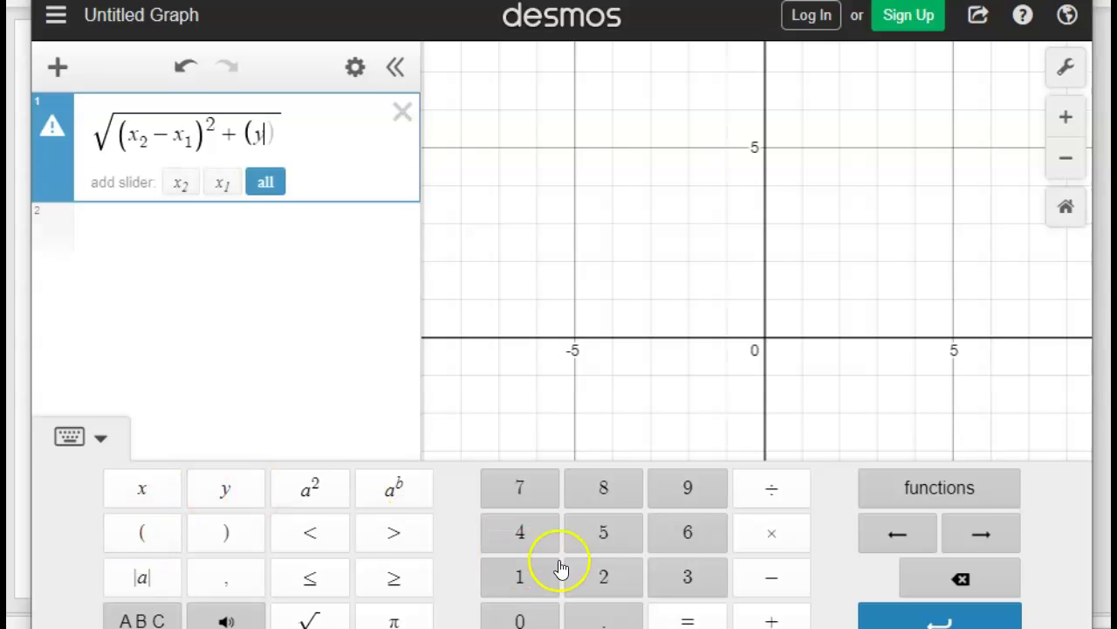
left_click(603, 576)
left_click(771, 577)
left_click(261, 494)
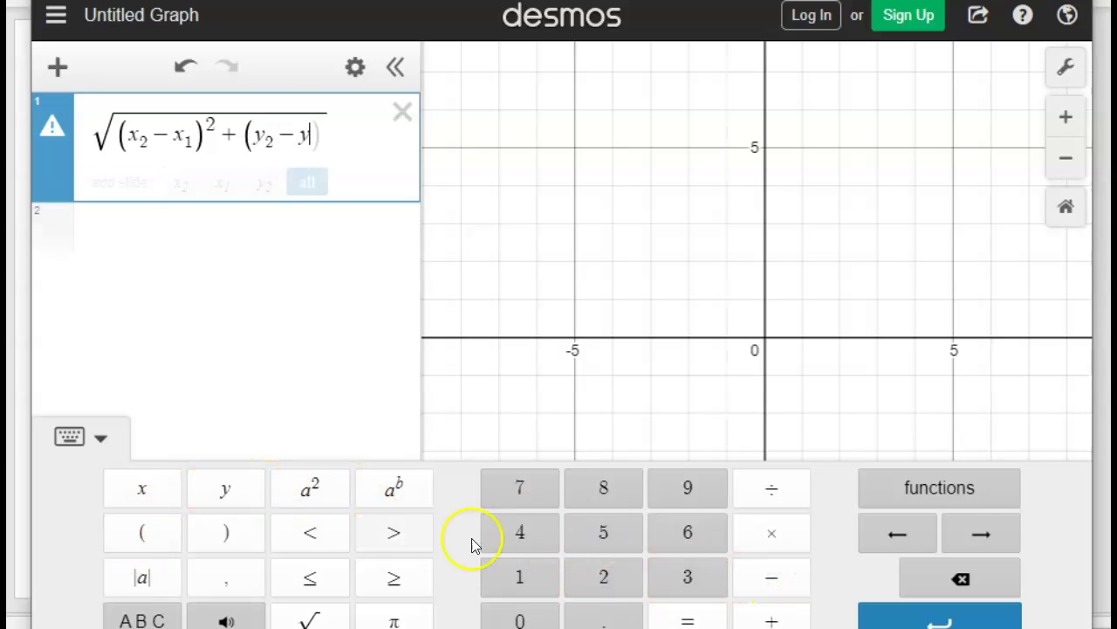
left_click(519, 576)
left_click(227, 528)
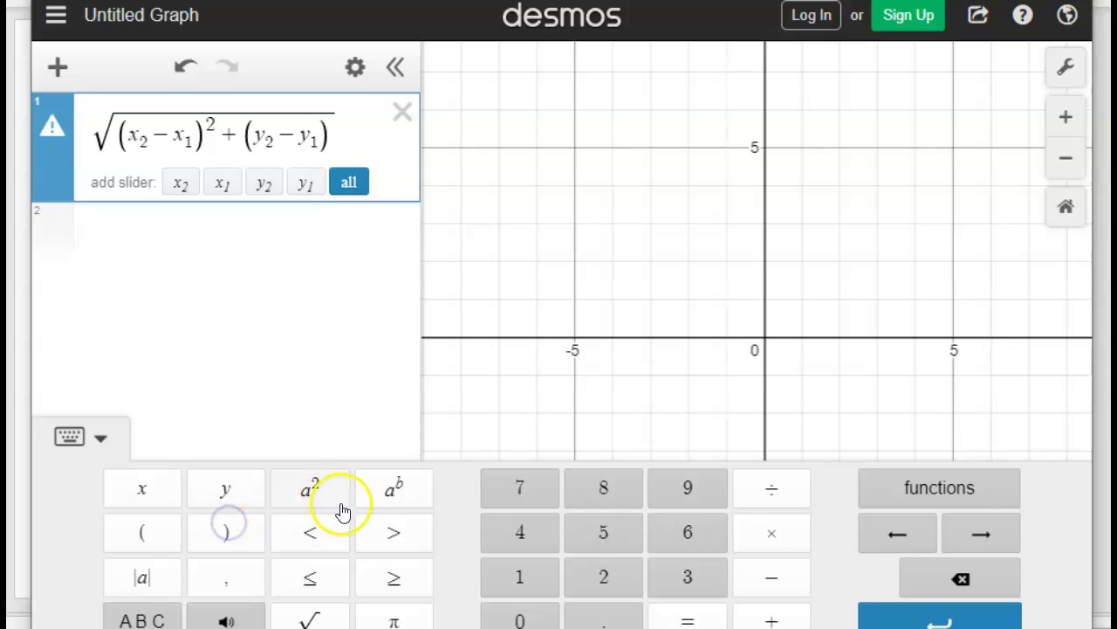
left_click(312, 490)
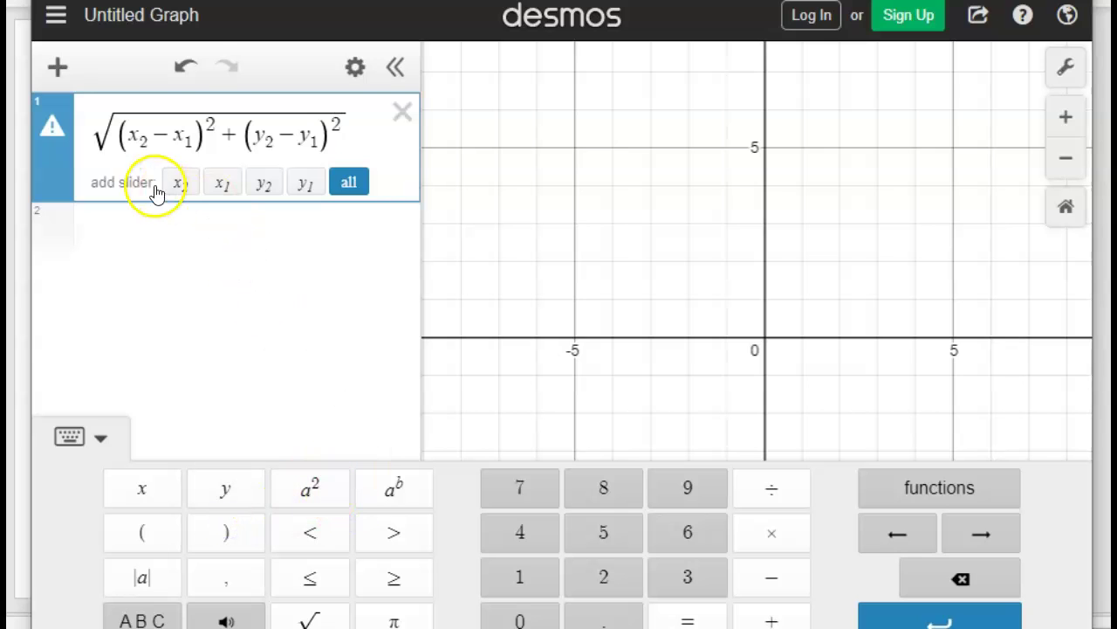
left_click(348, 181)
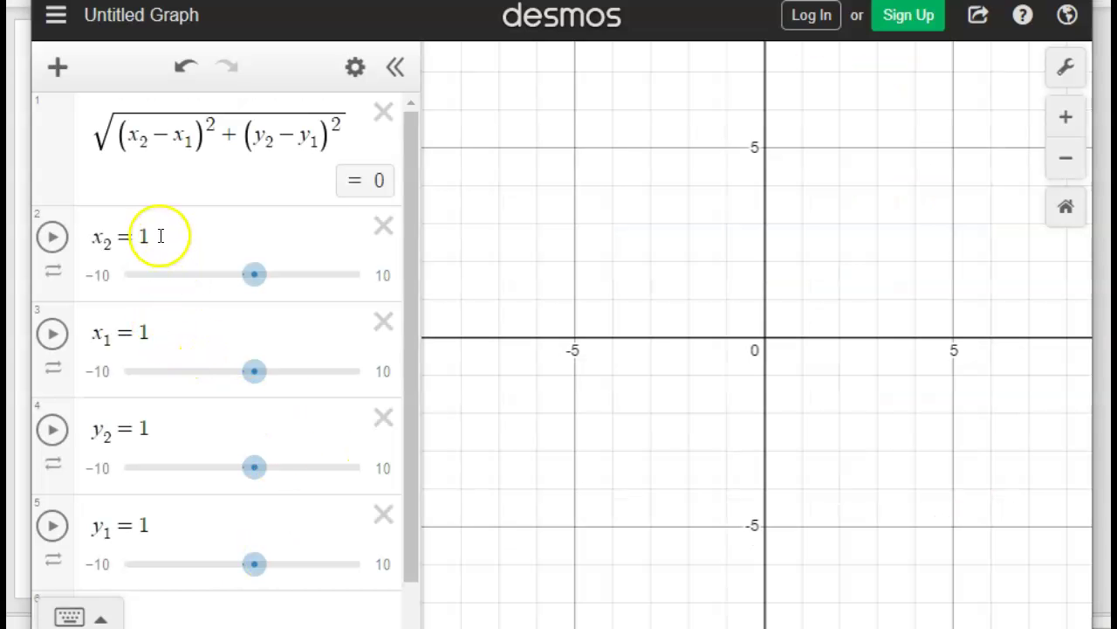
Set the second point's coordinates to x₂ = 2 and y₂ = 5.
left_click(162, 237)
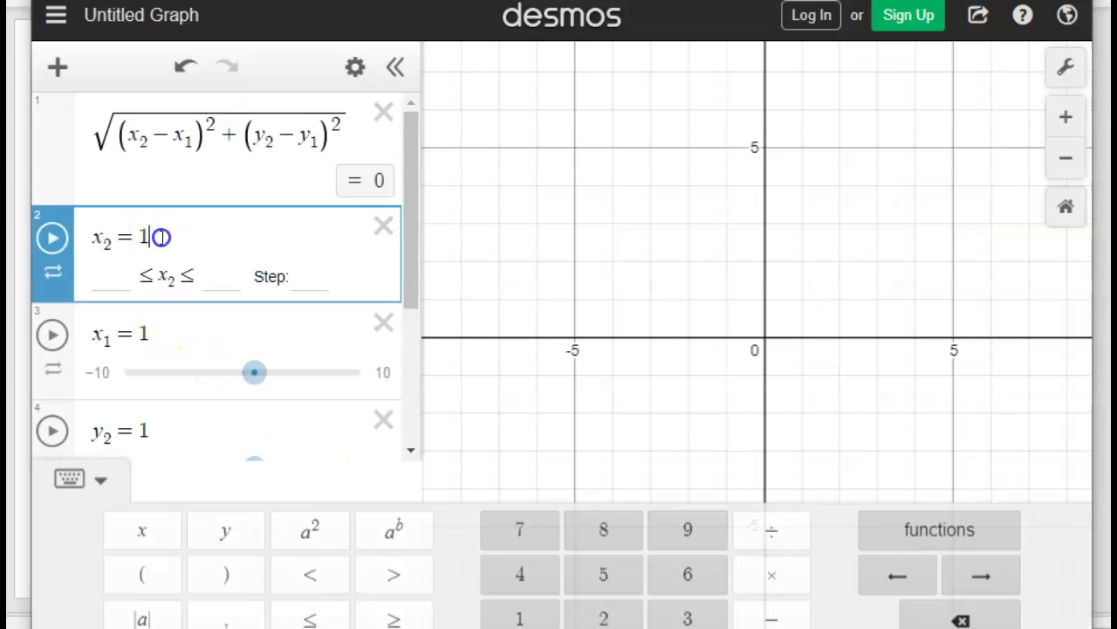
key("BackSpace")
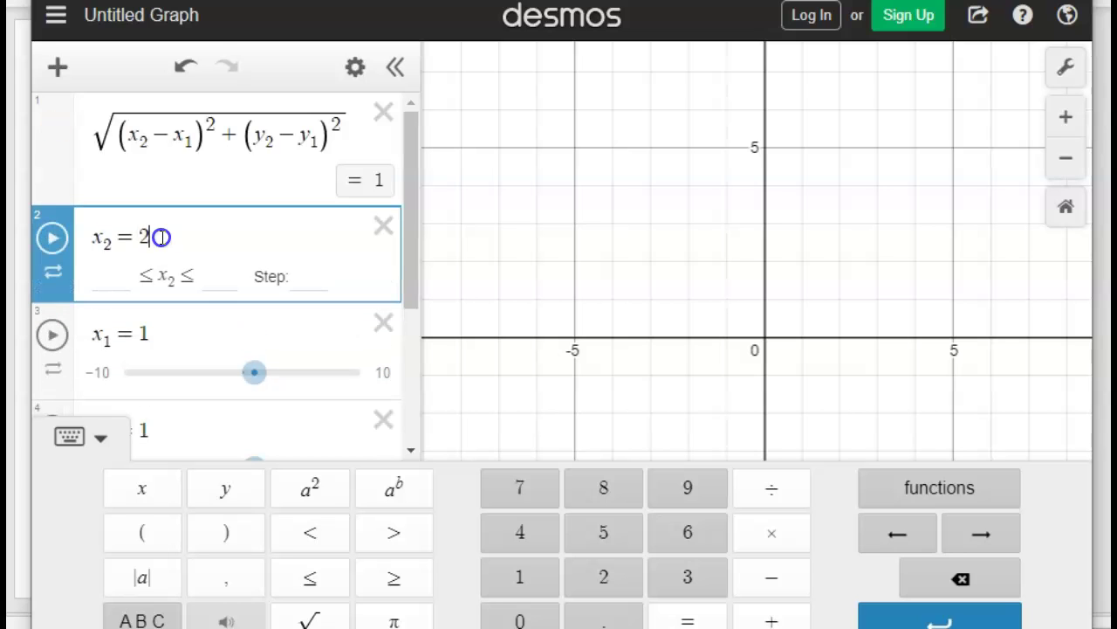
scroll(215, 394, "down", 3)
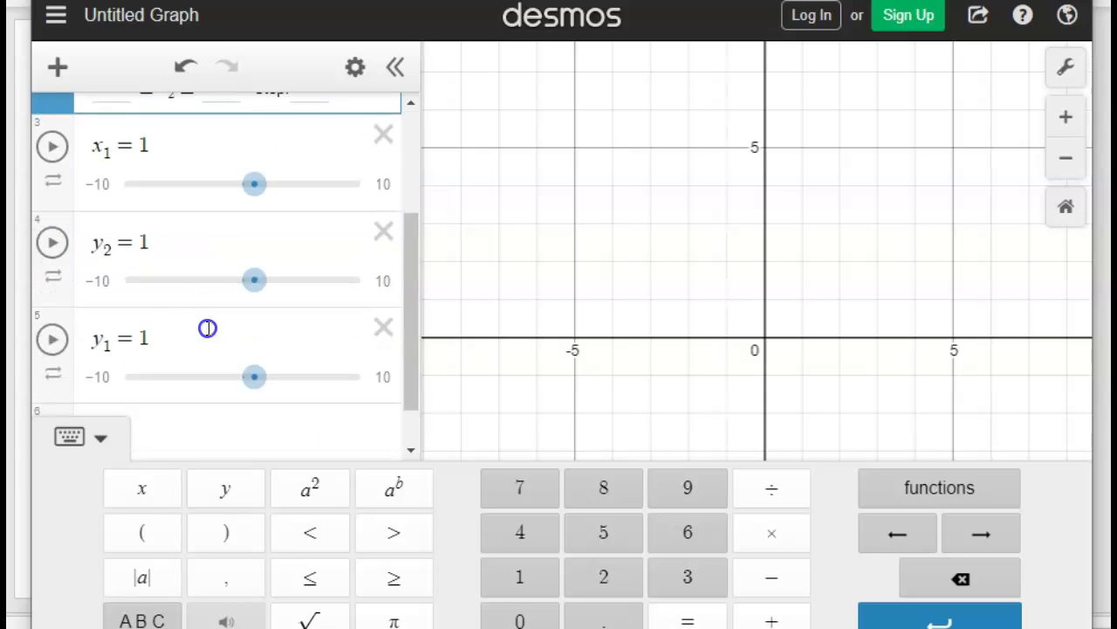
left_click(156, 293)
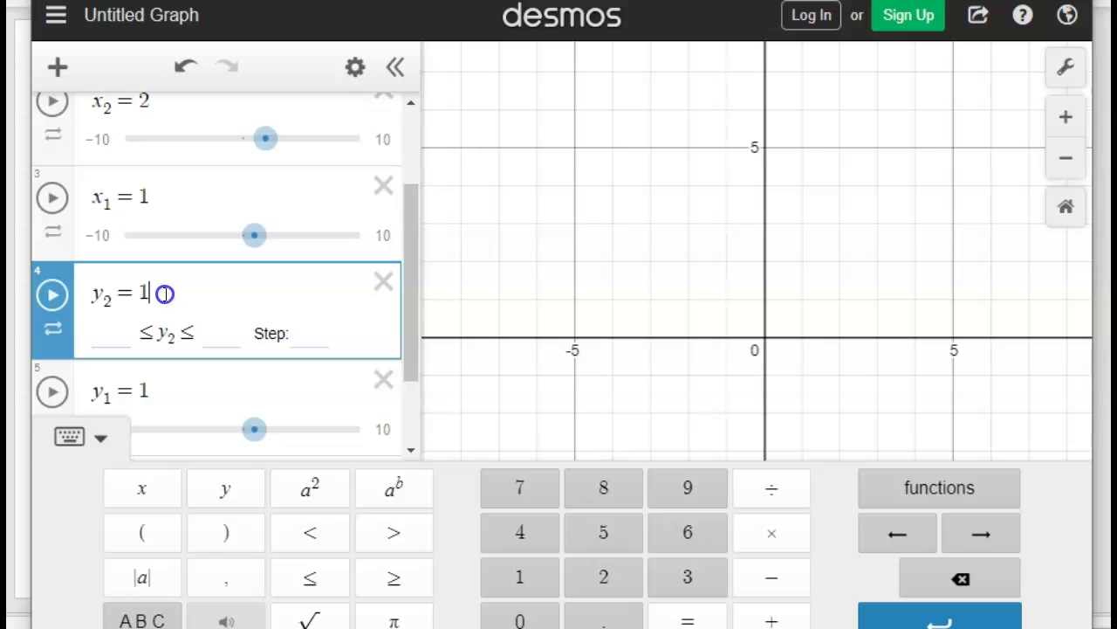
key("BackSpace")
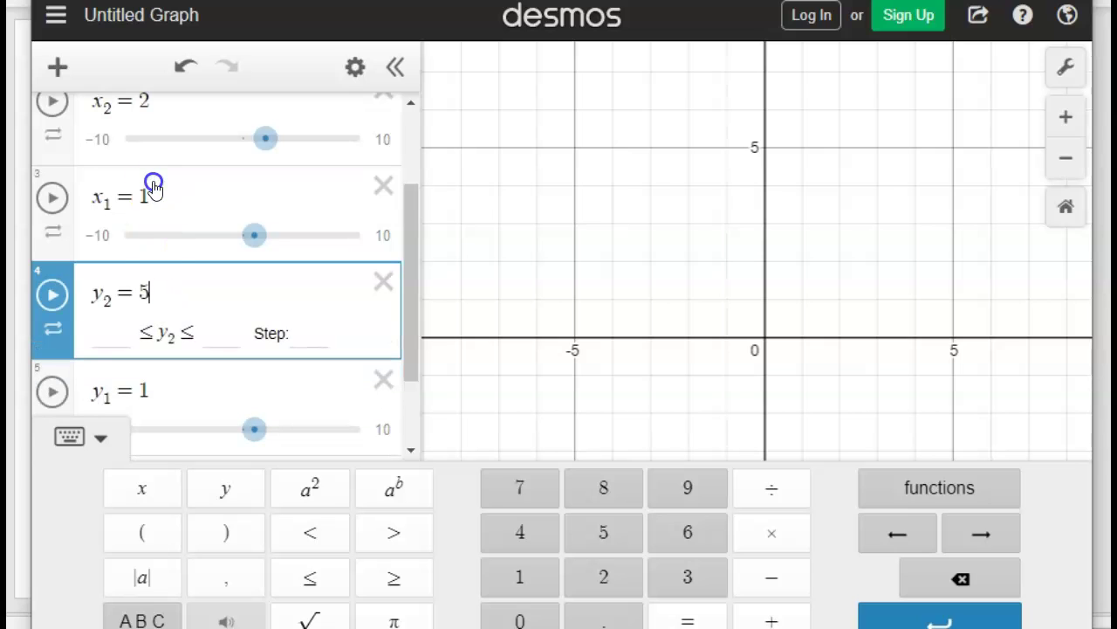
Set the first point's coordinates to x₁ = 5 and y₁ = 7.
left_click(156, 198)
scroll(161, 197, "up", 1)
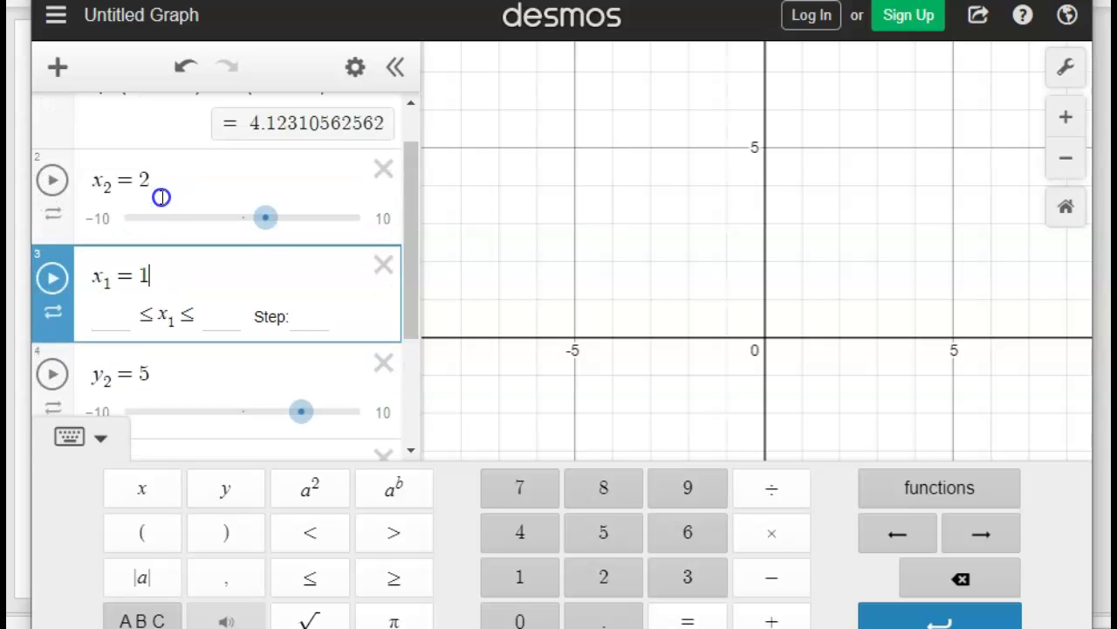
key("BackSpace")
type("5")
scroll(171, 295, "down", 2)
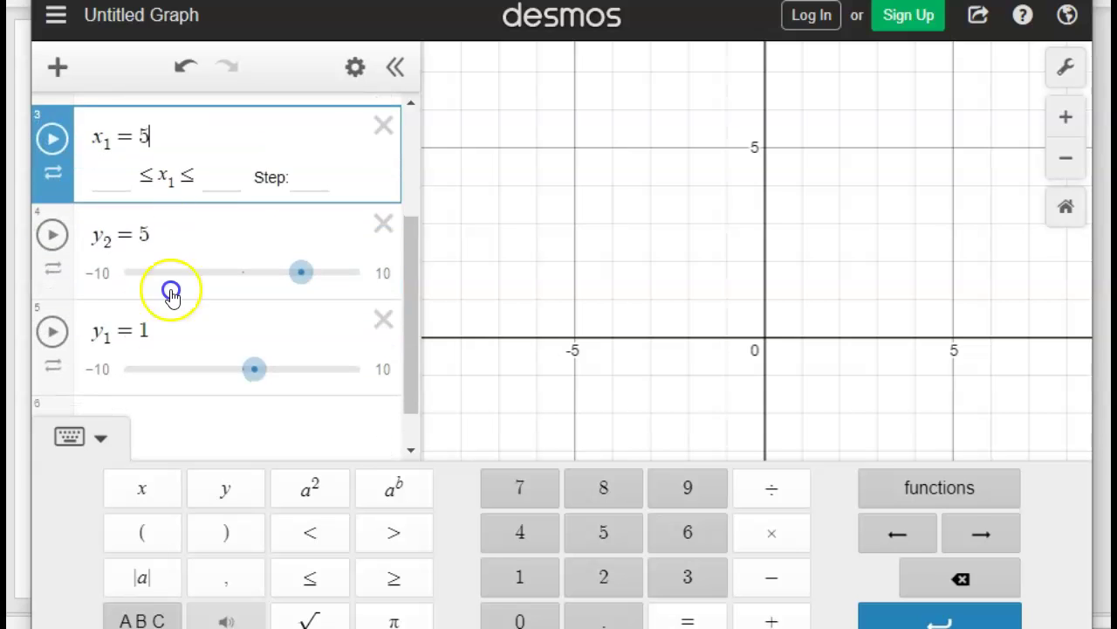
left_click(171, 295)
key("BackSpace")
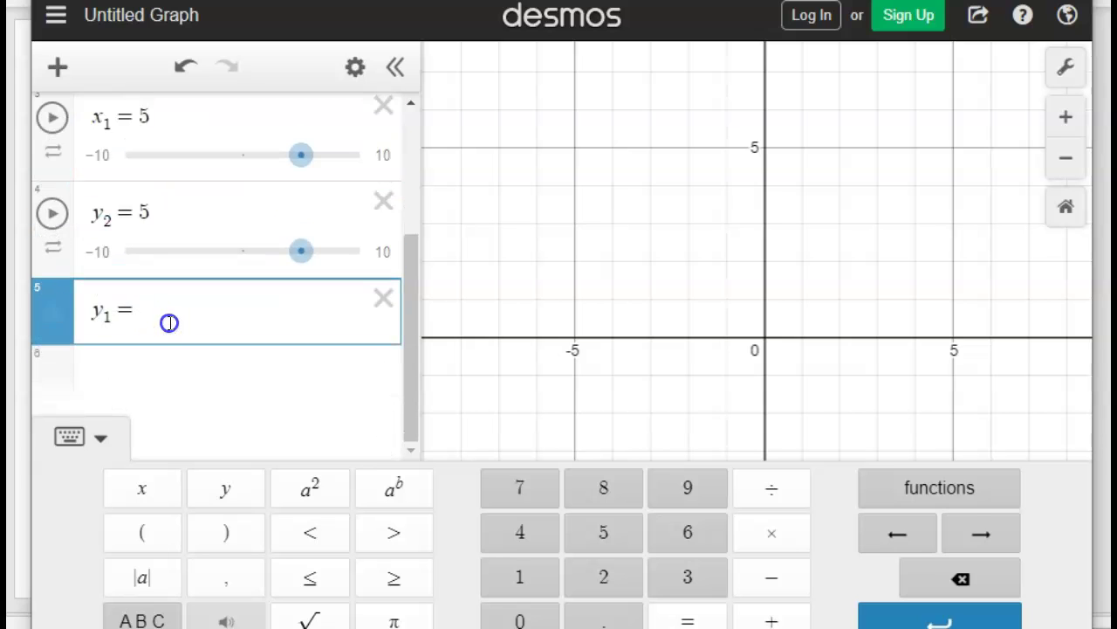
type("7")
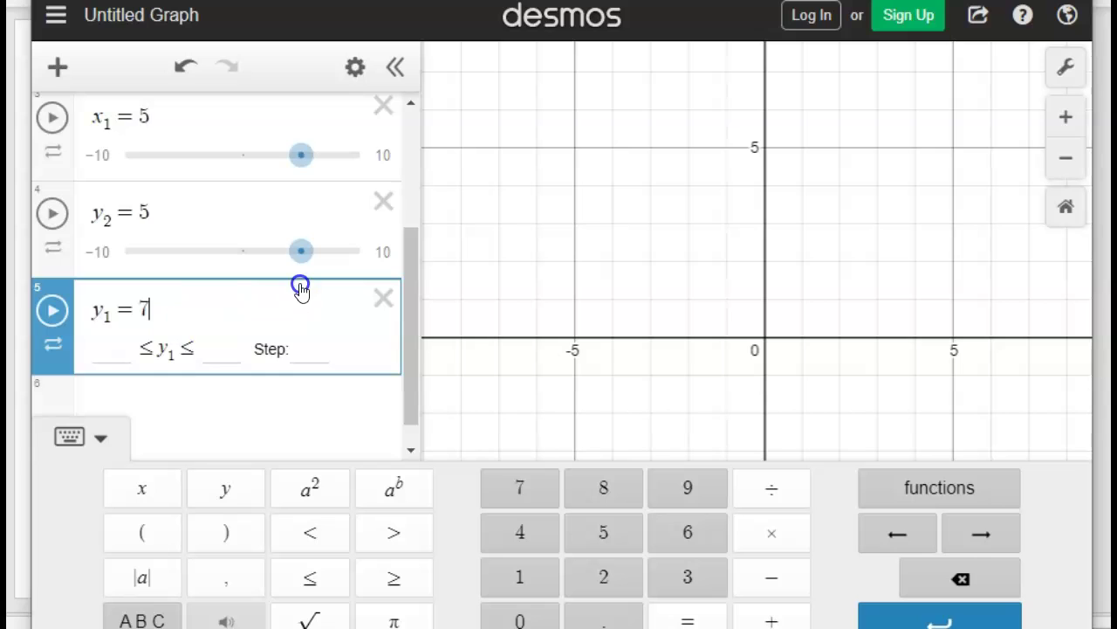
scroll(299, 290, "up", 3)
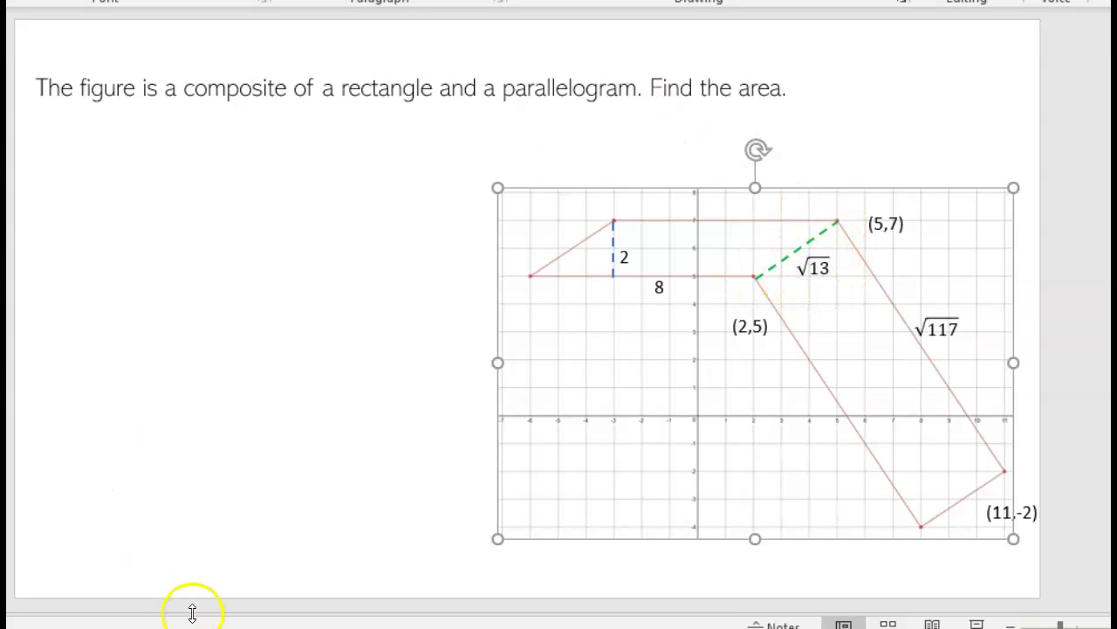
Switch from the slide to Desmos and evaluate √13 in a new expression below the sliders for comparison with the distance formula.
key("alt+Tab")
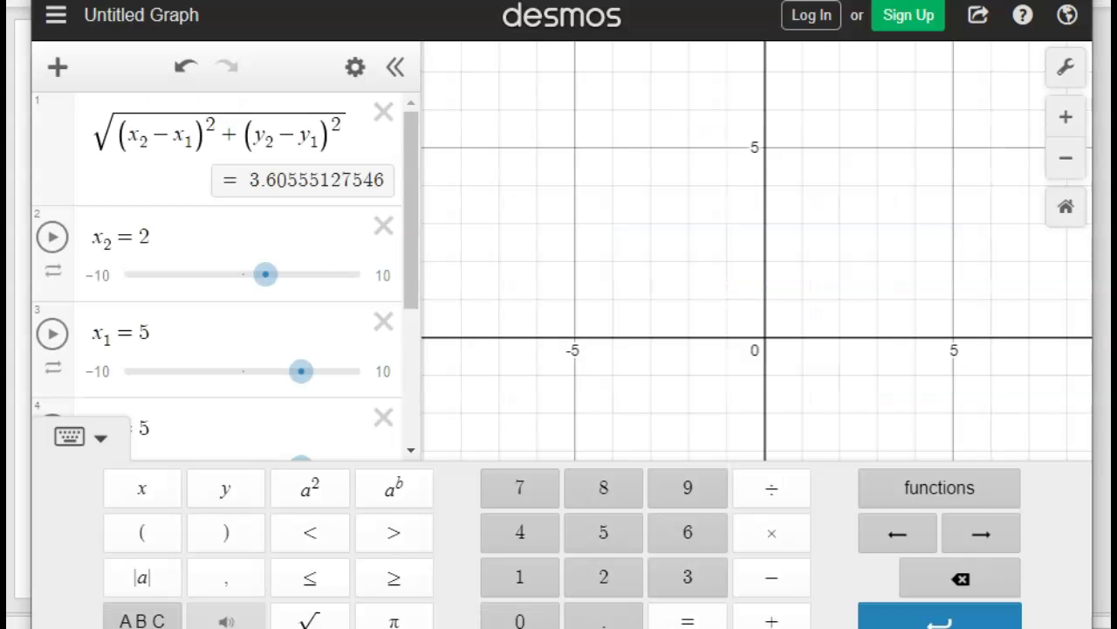
scroll(283, 262, "down", 3)
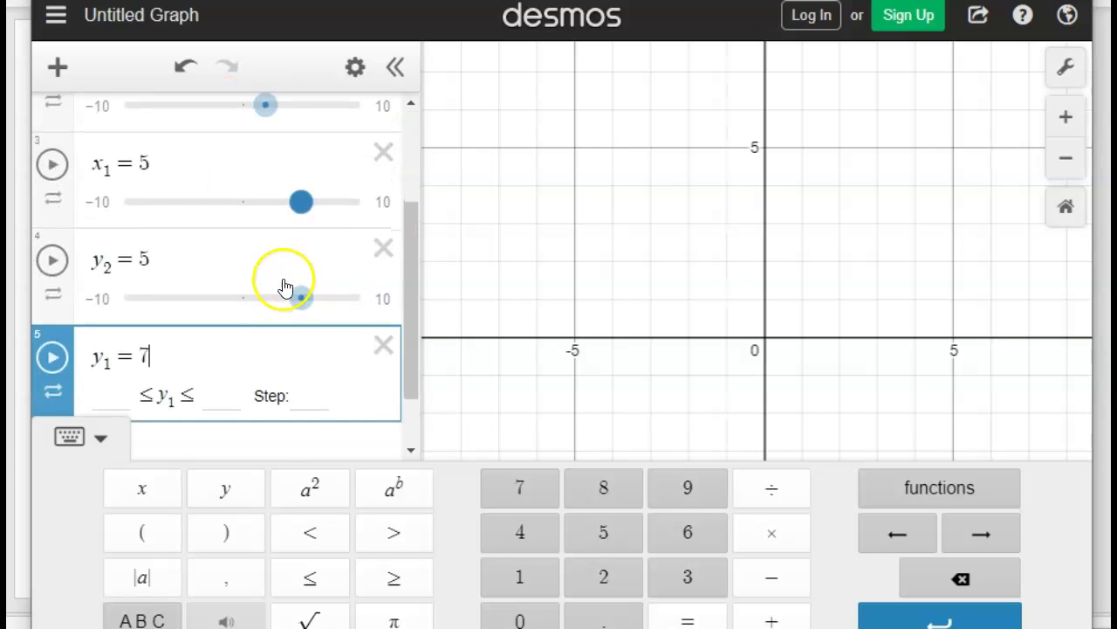
left_click(102, 365)
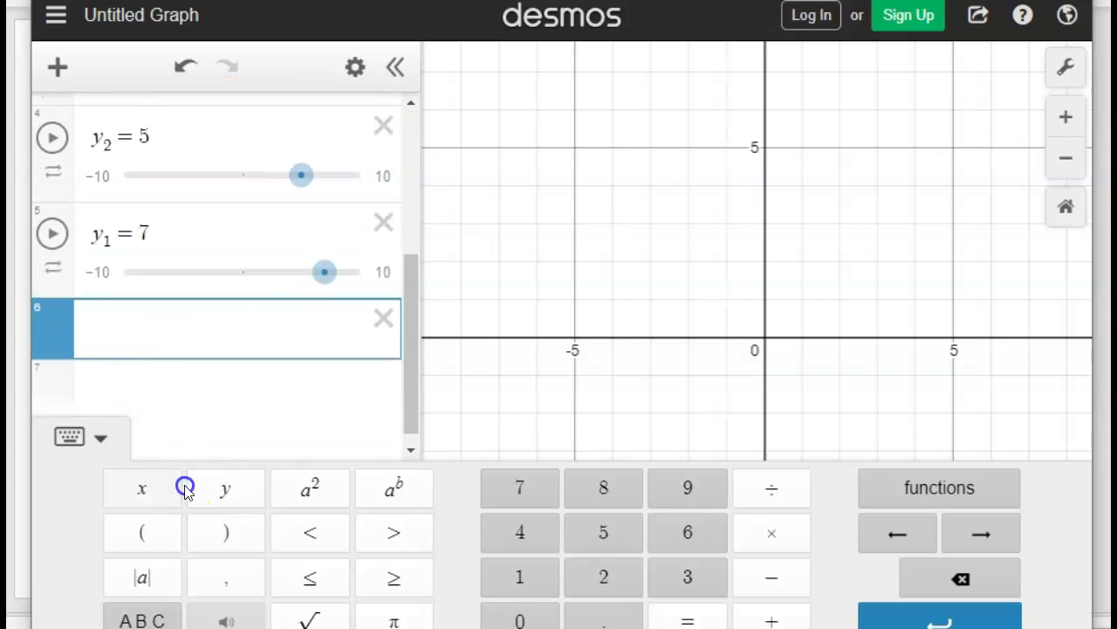
left_click(309, 611)
left_click(524, 584)
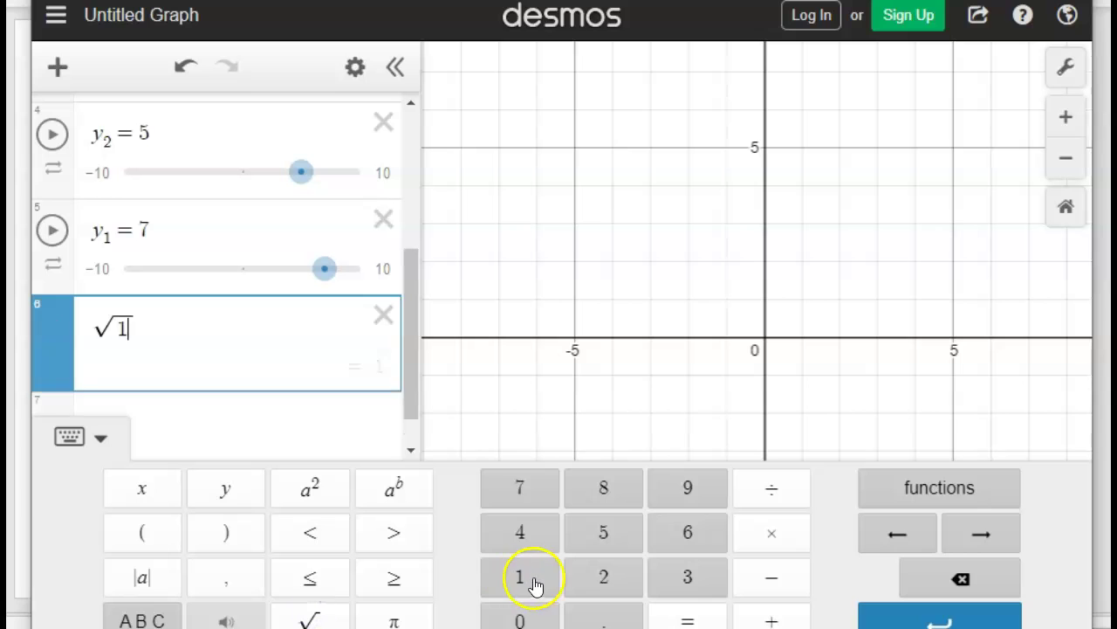
left_click(714, 574)
left_click(273, 367)
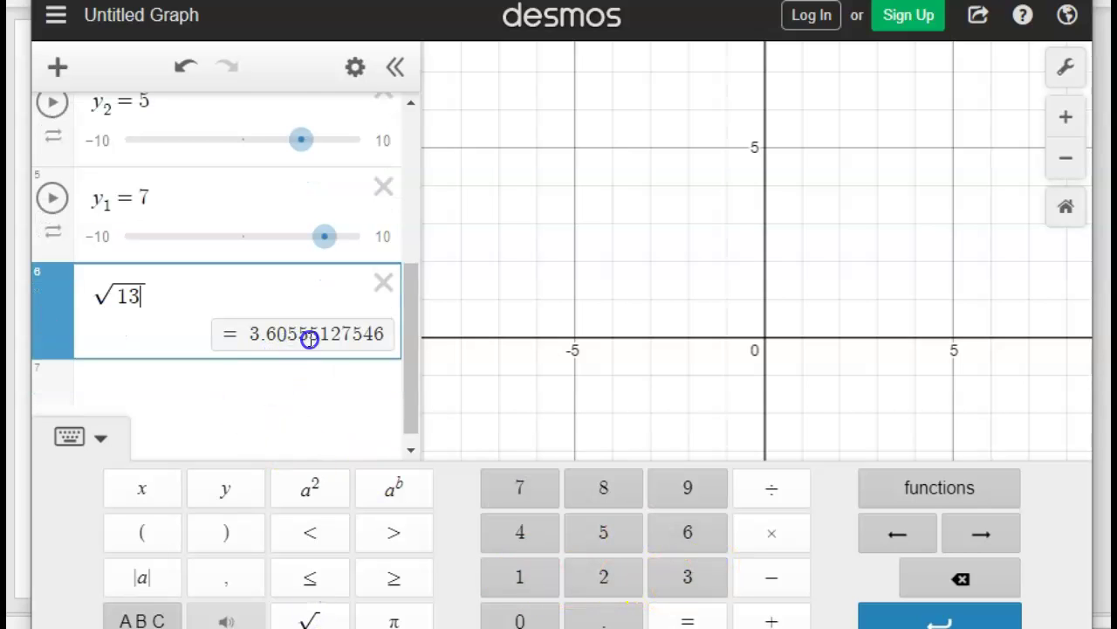
scroll(345, 223, "up", 5)
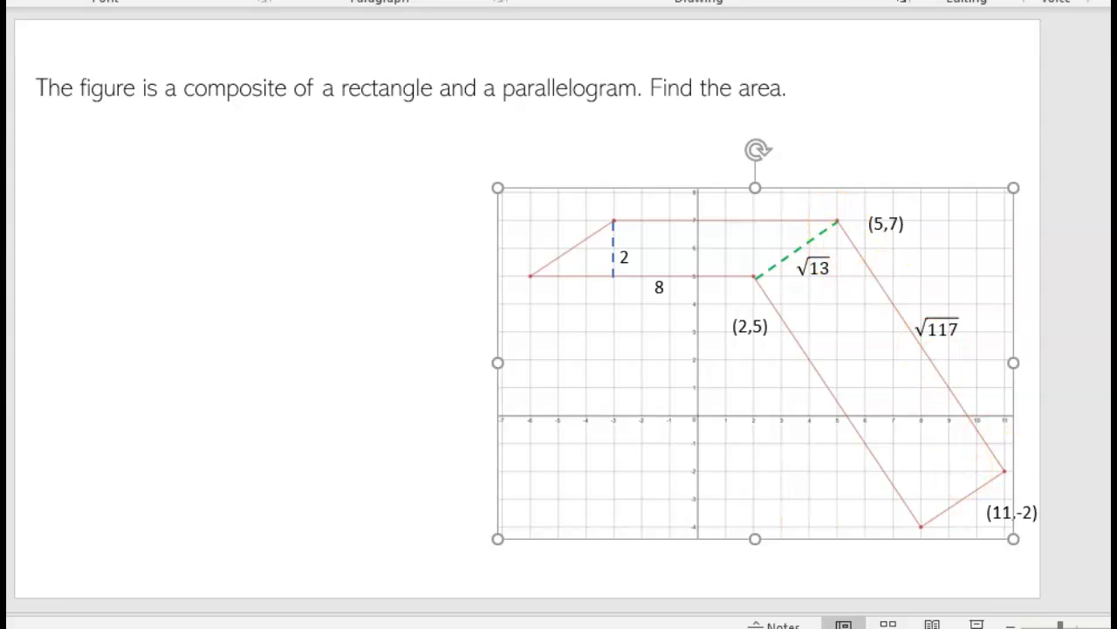
Switch from the slide back to Desmos and set x₂ to 11.
key("alt+Tab")
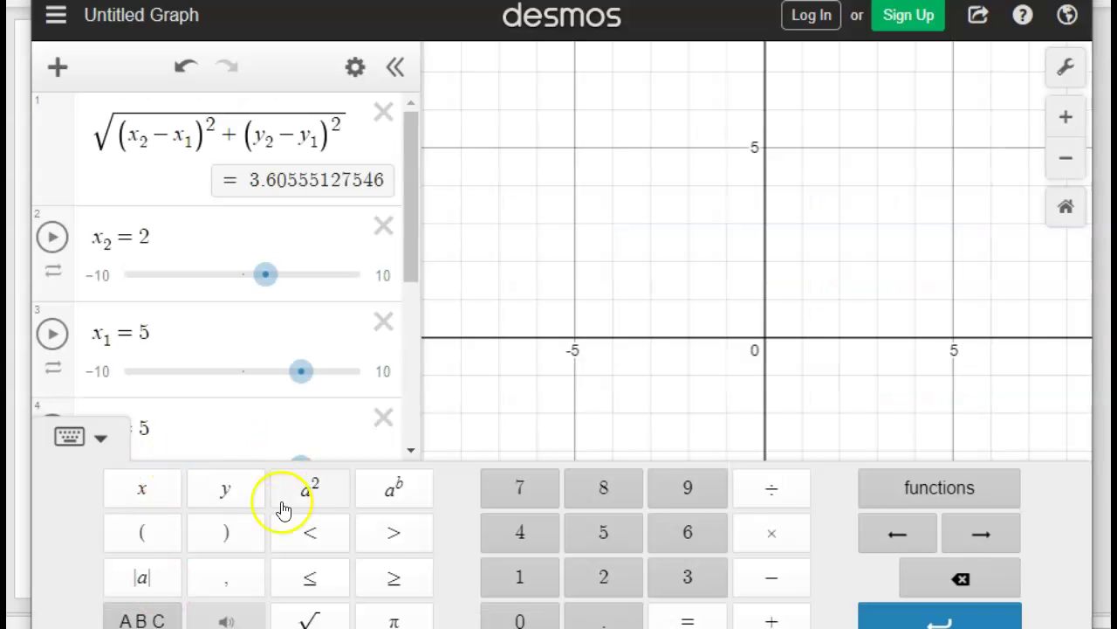
left_click(148, 330)
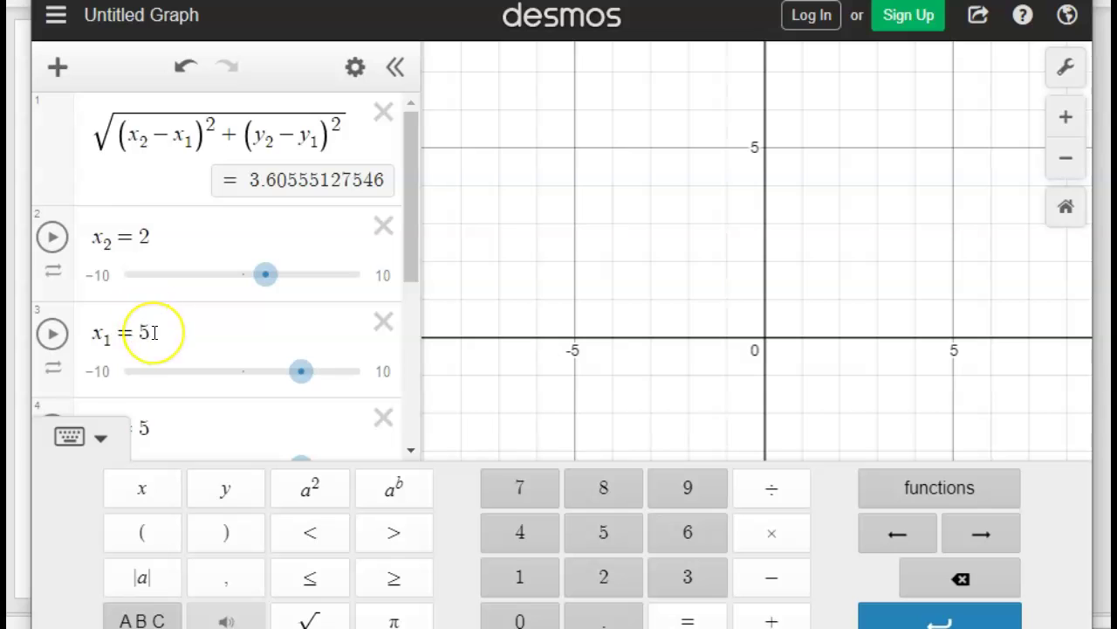
scroll(192, 316, "down", 4)
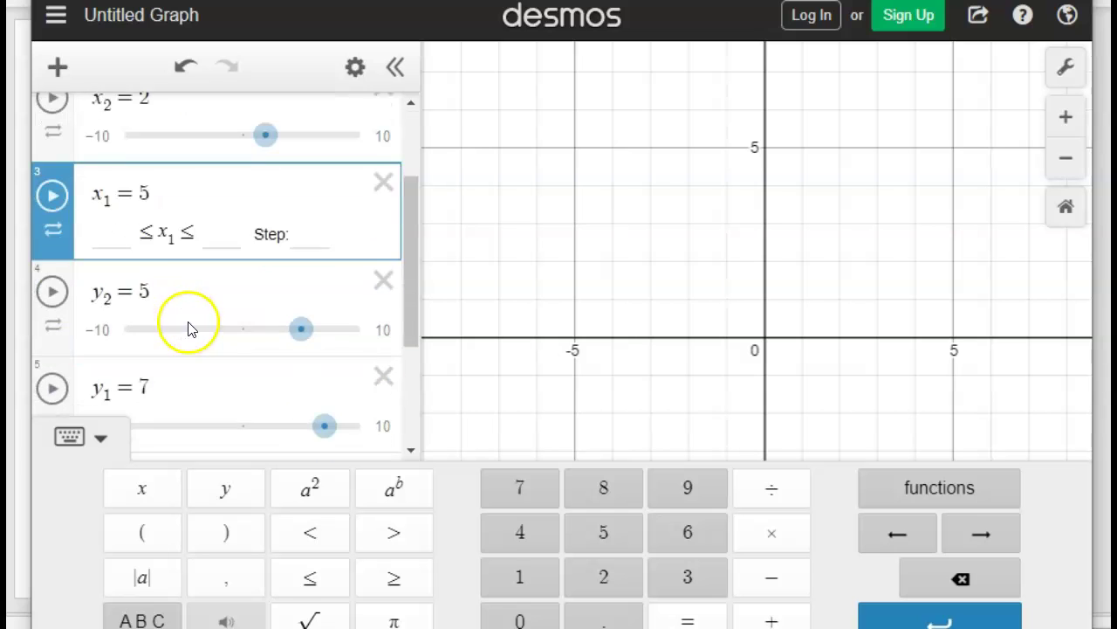
left_click(161, 188)
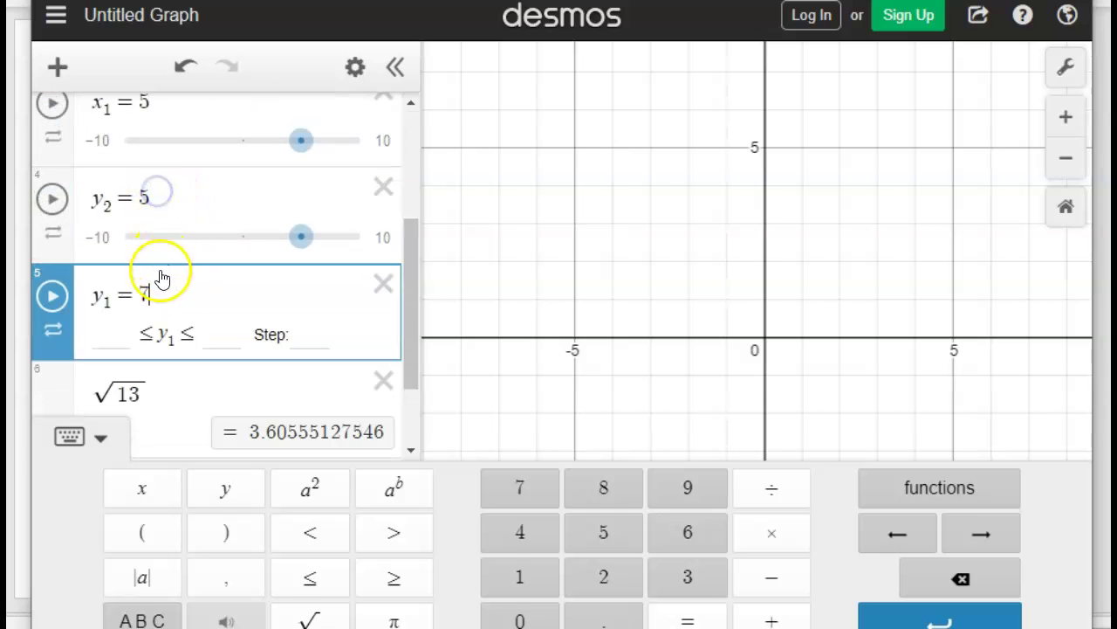
scroll(164, 262, "up", 4)
left_click(161, 232)
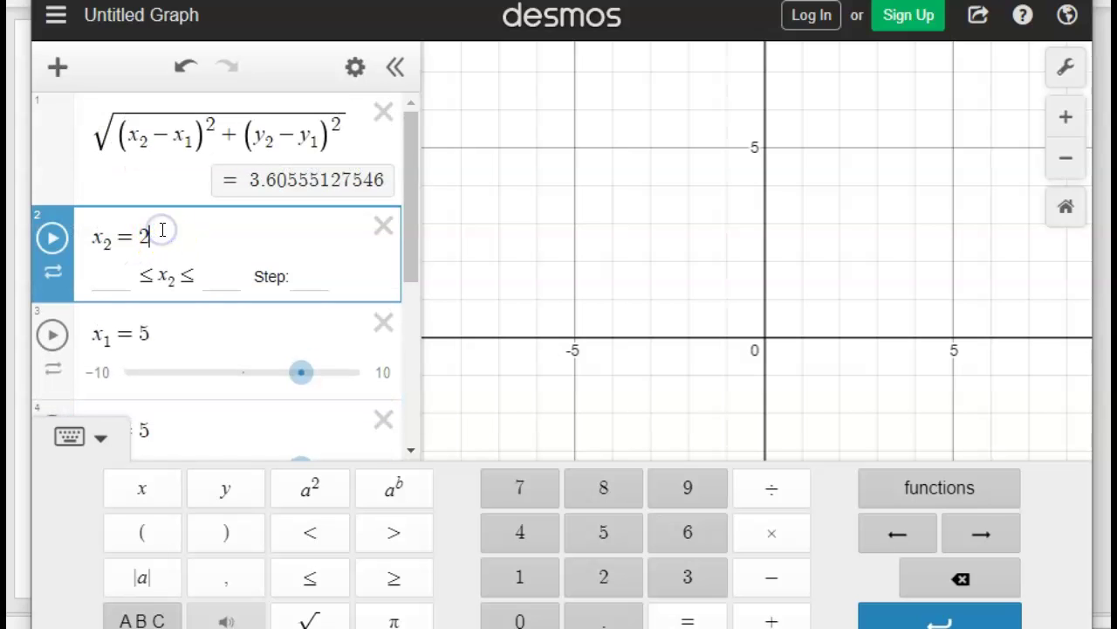
key("BackSpace")
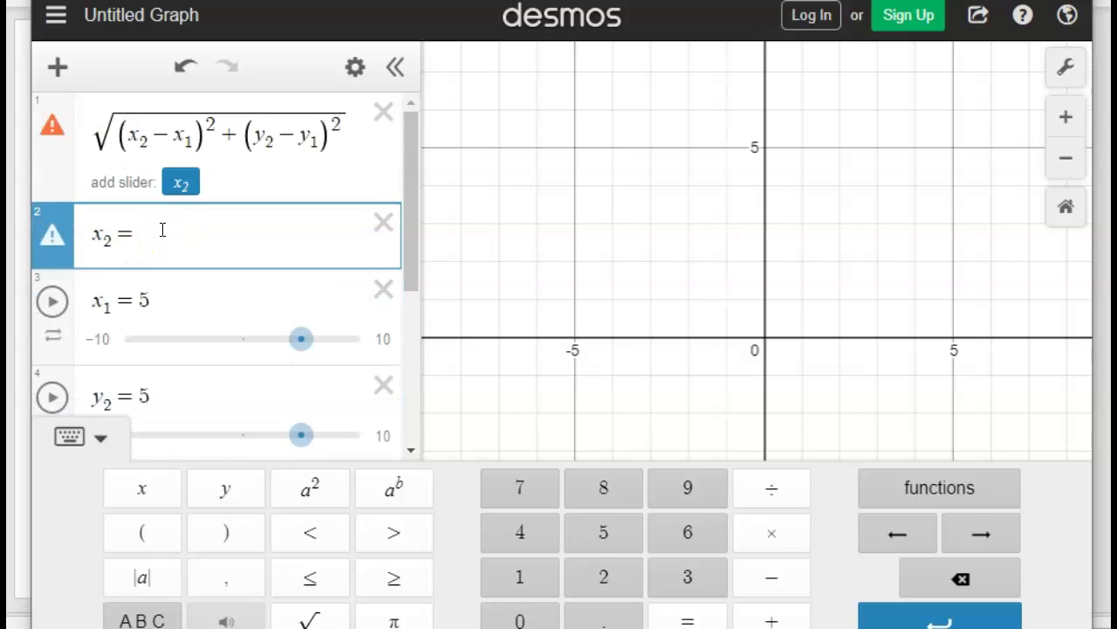
type("11")
Set y₂ to -2 and check the distance formula's result.
scroll(175, 262, "down", 3)
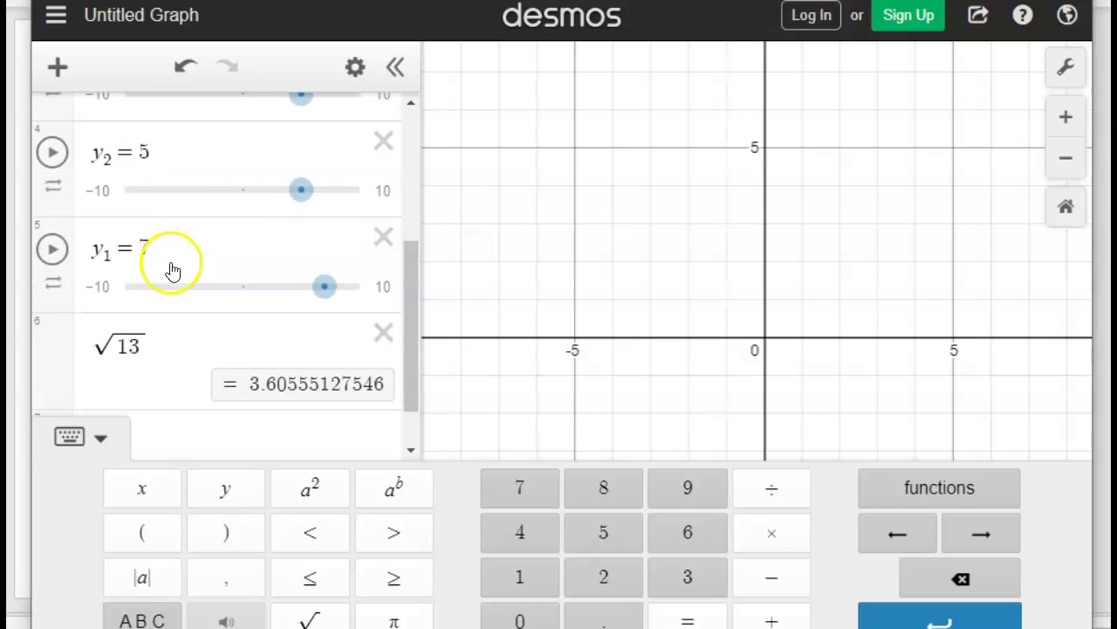
left_click(150, 142)
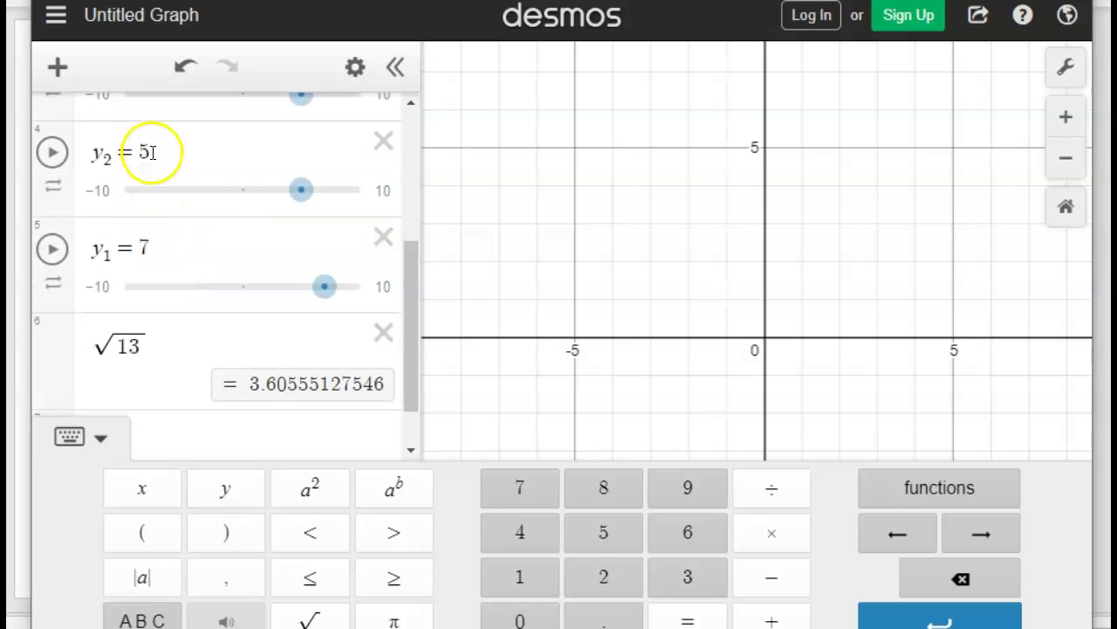
key("BackSpace")
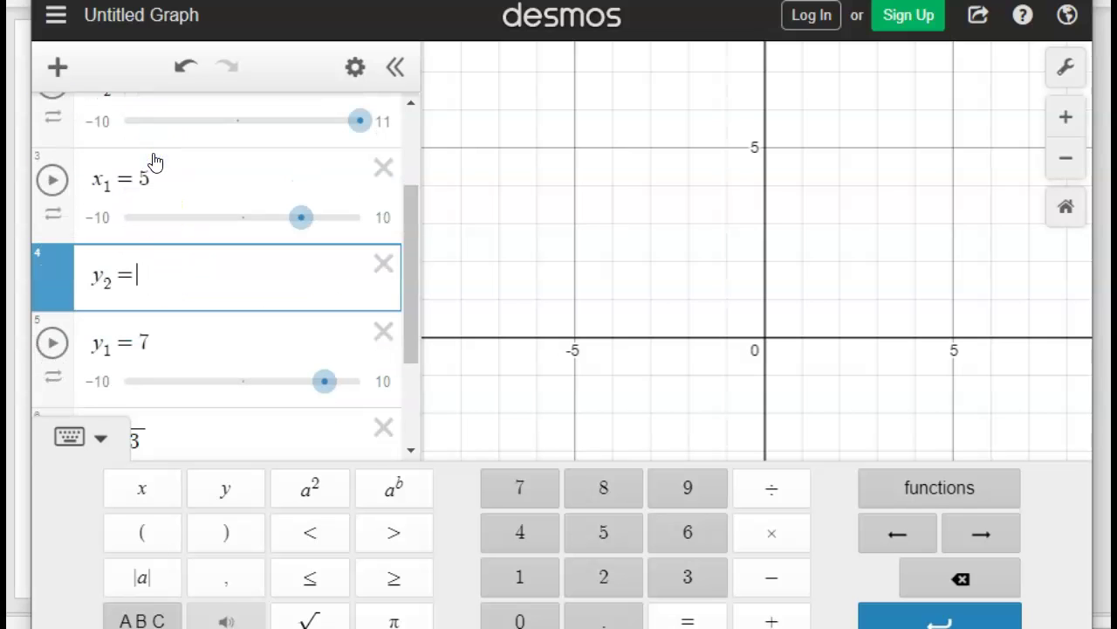
type("-2")
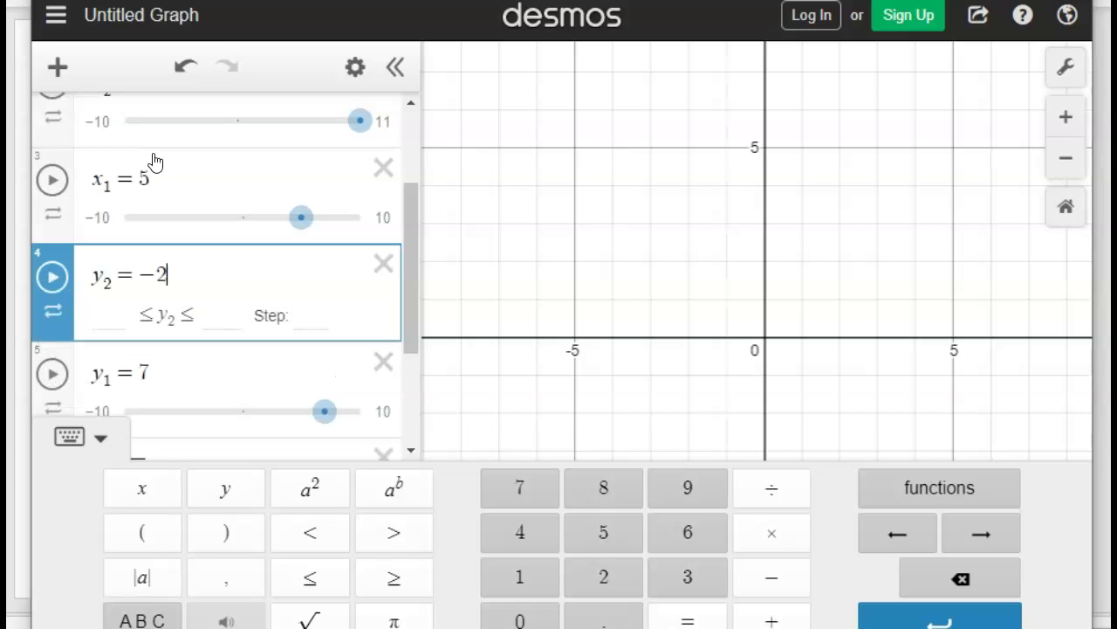
scroll(262, 137, "up", 2)
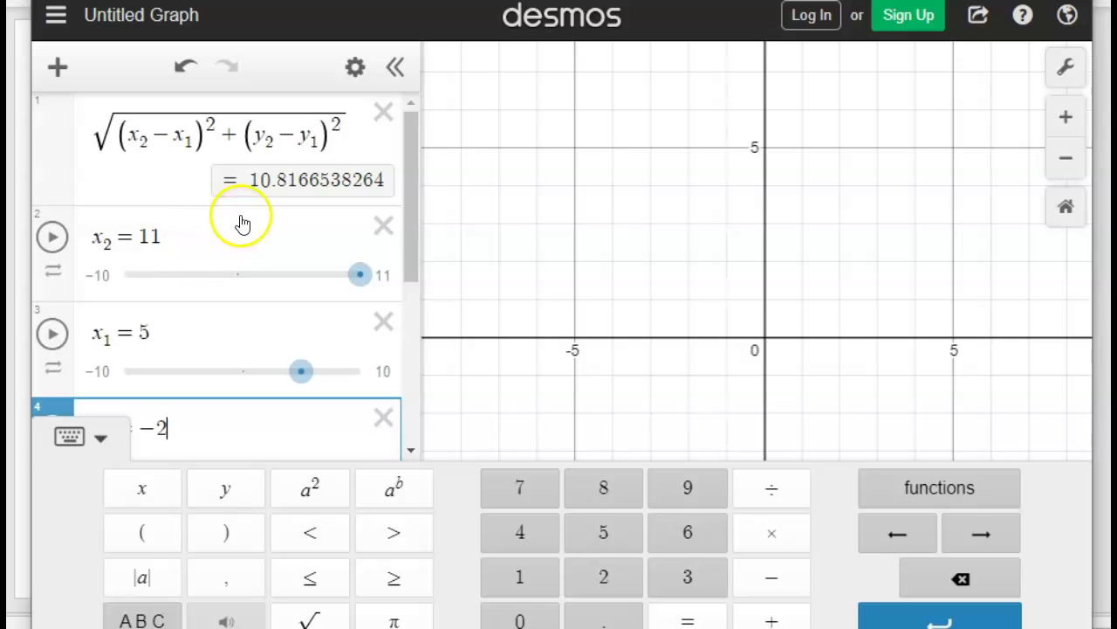
Replace the 13 under the square root with 10.81 and compare the result with the distance formula.
scroll(264, 269, "down", 1)
scroll(264, 268, "down", 4)
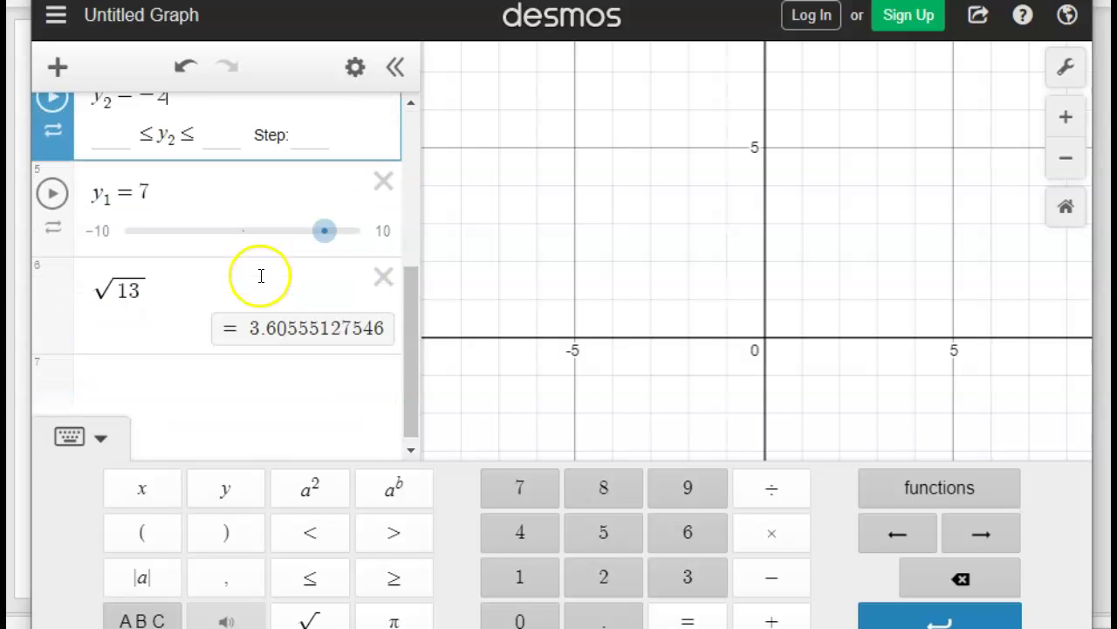
left_click(157, 296)
key("BackSpace")
key("BackSpace")
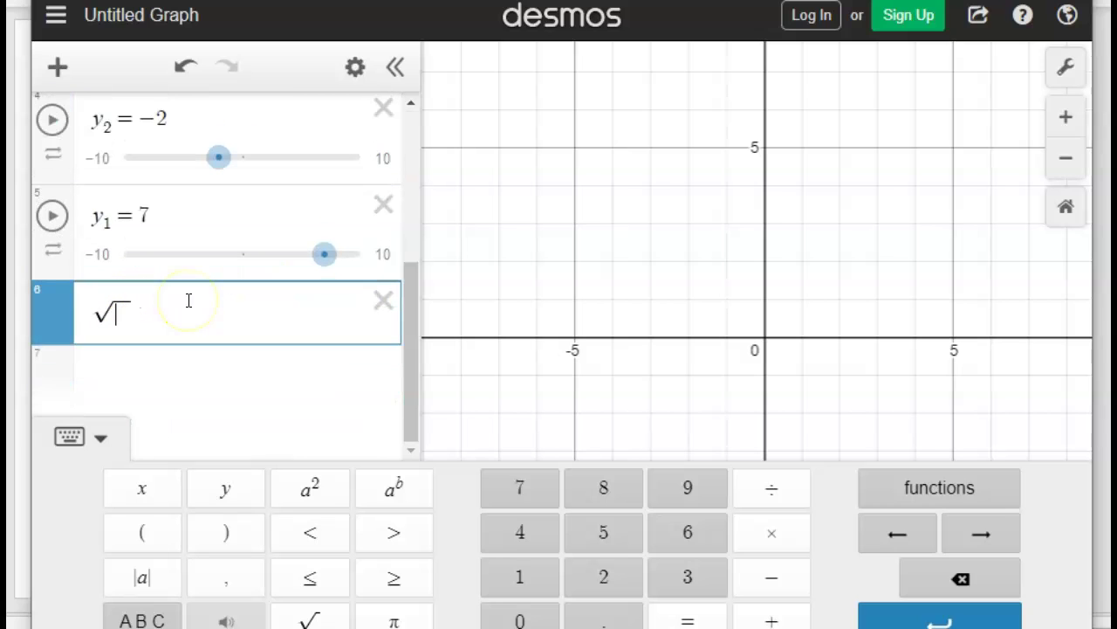
type("10.81")
scroll(190, 297, "up", 2)
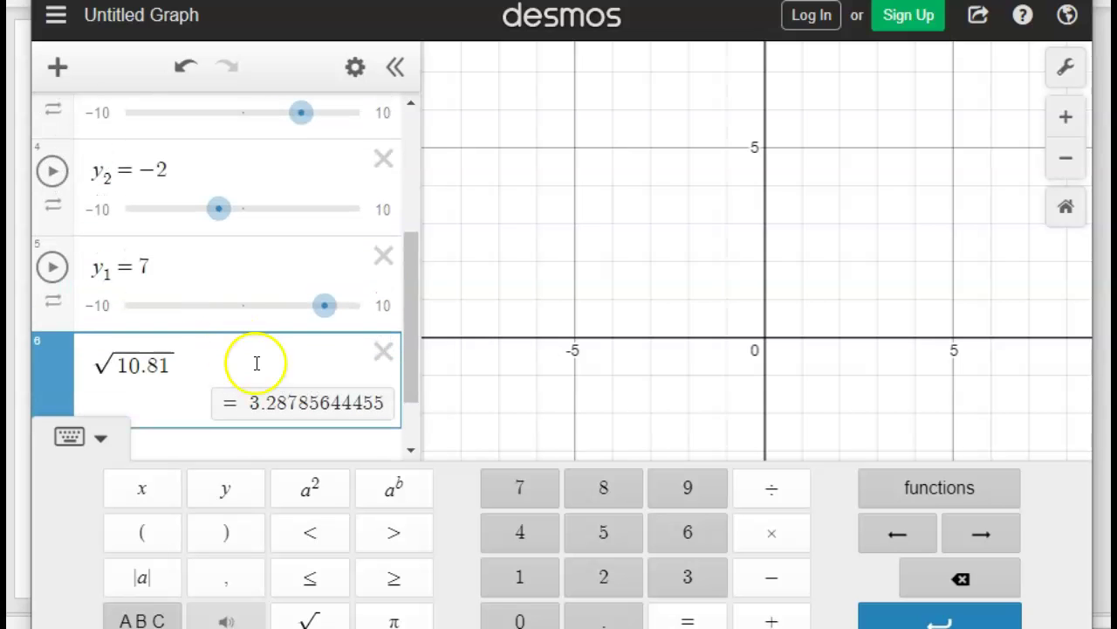
scroll(292, 344, "up", 3)
scroll(300, 292, "down", 4)
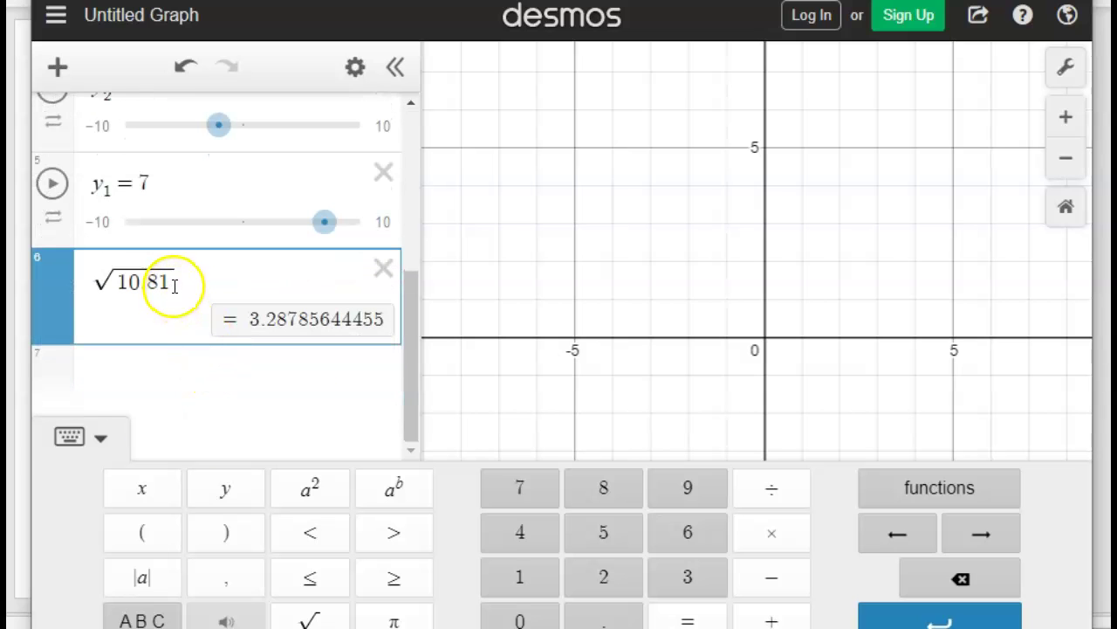
scroll(262, 292, "up", 4)
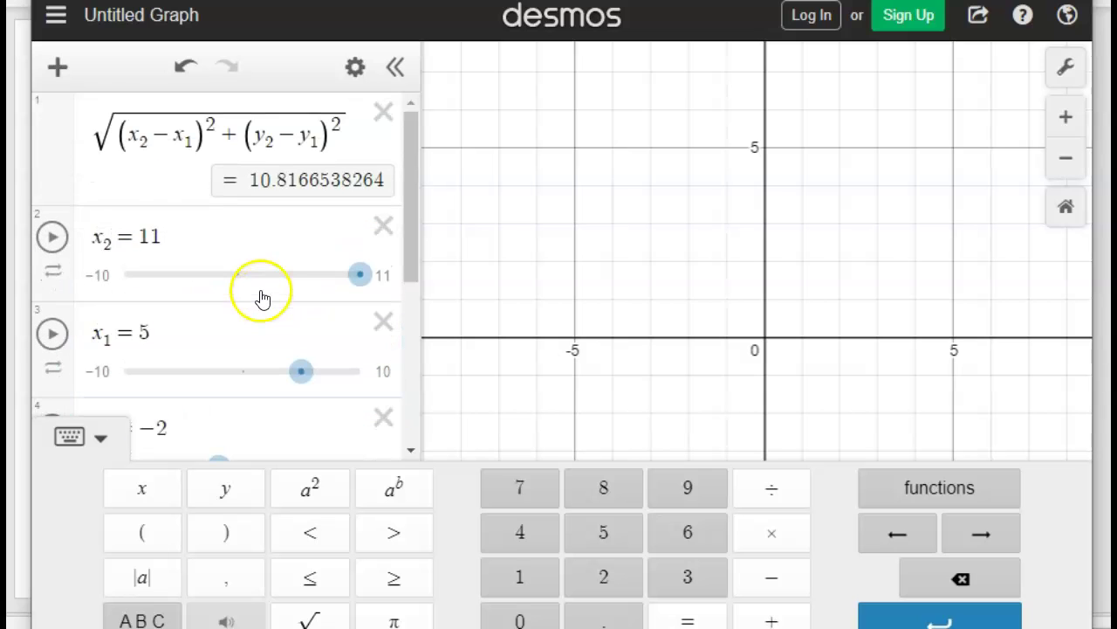
scroll(253, 305, "down", 1)
scroll(244, 311, "down", 2)
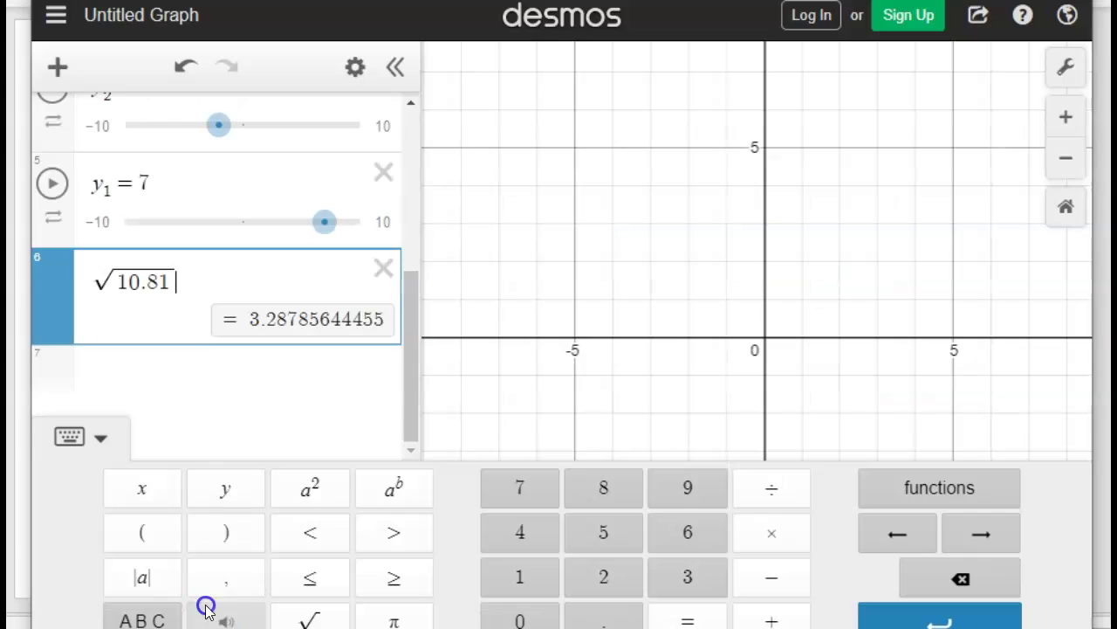
Replace the 10.81 under the square root with 117 and compare the result with the distance formula.
key("BackSpace")
key("BackSpace")
key("BackSpace")
key("BackSpace")
key("BackSpace")
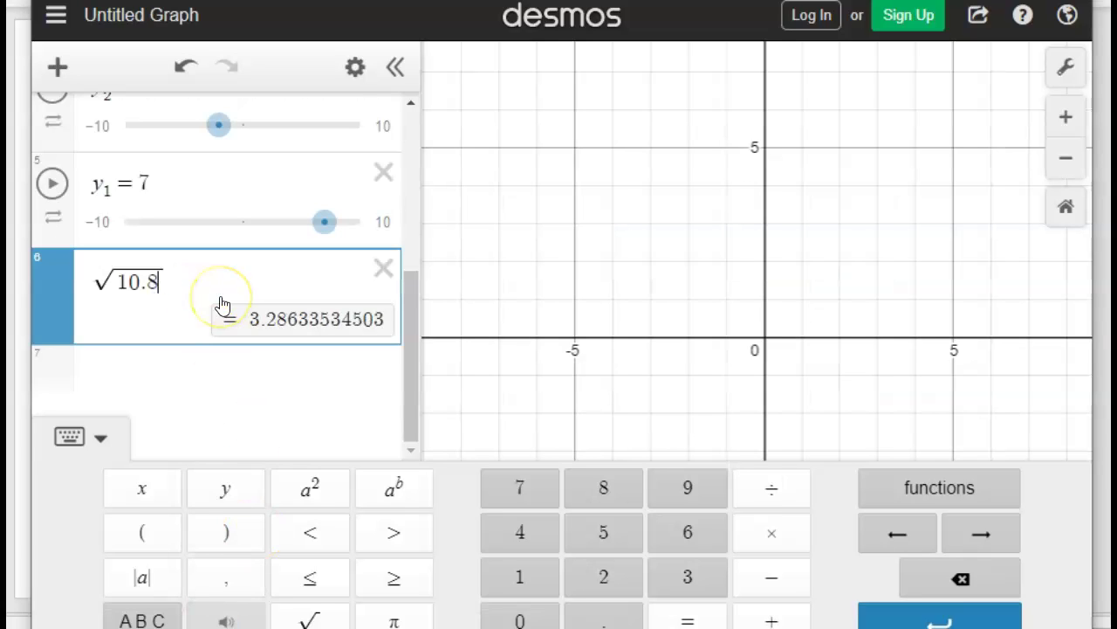
type("117")
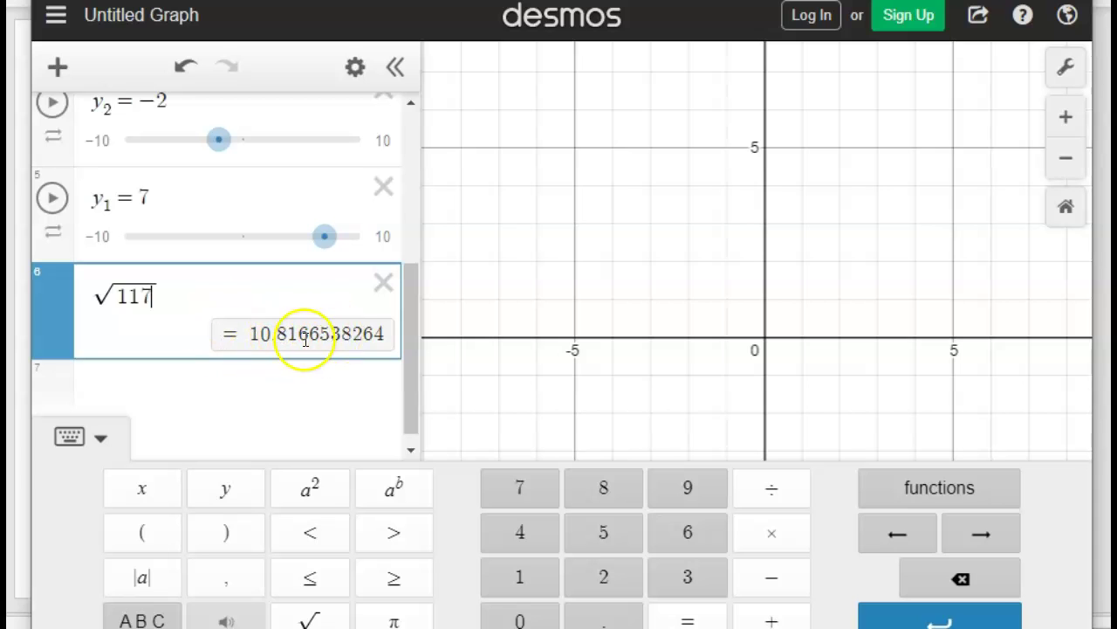
scroll(302, 327, "up", 5)
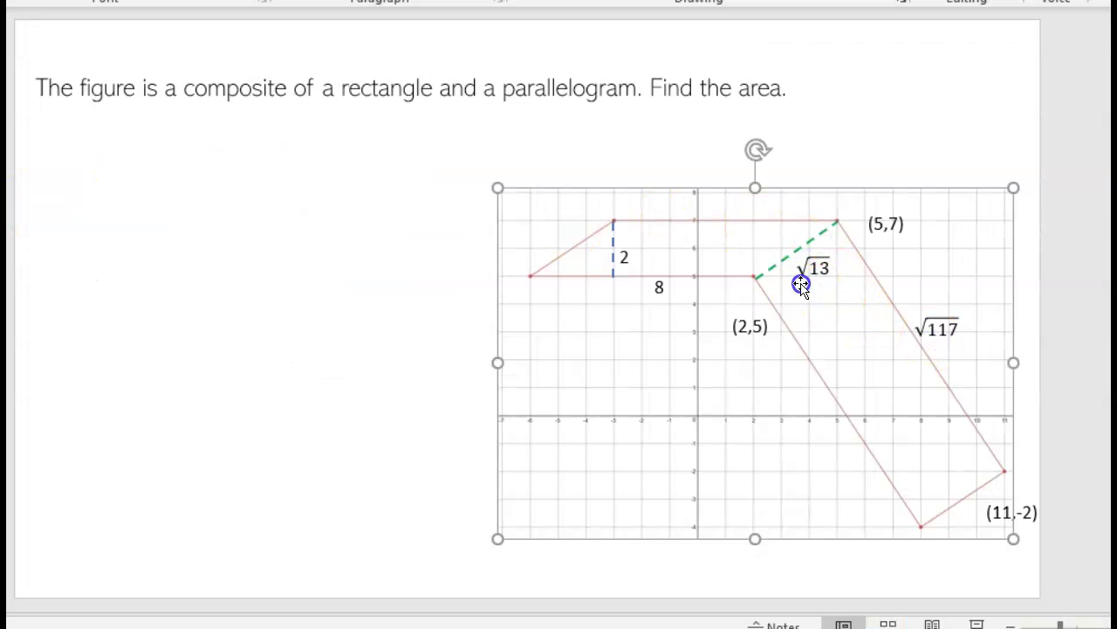
Switch from the slide back to Desmos and select the distance formula's decimal result.
left_click(180, 306)
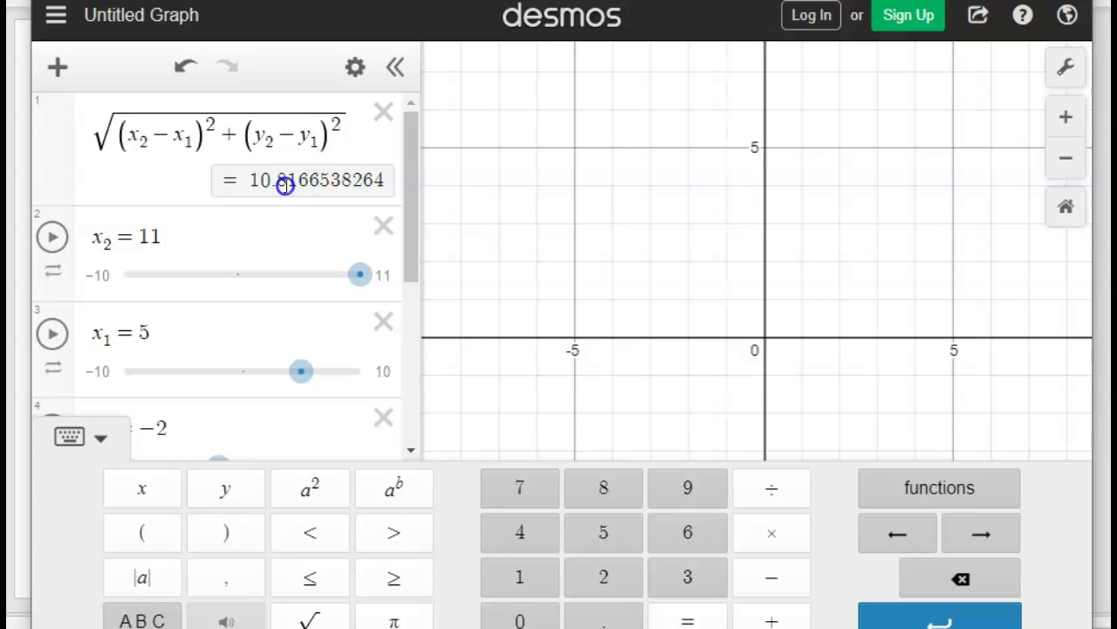
double_click(286, 186)
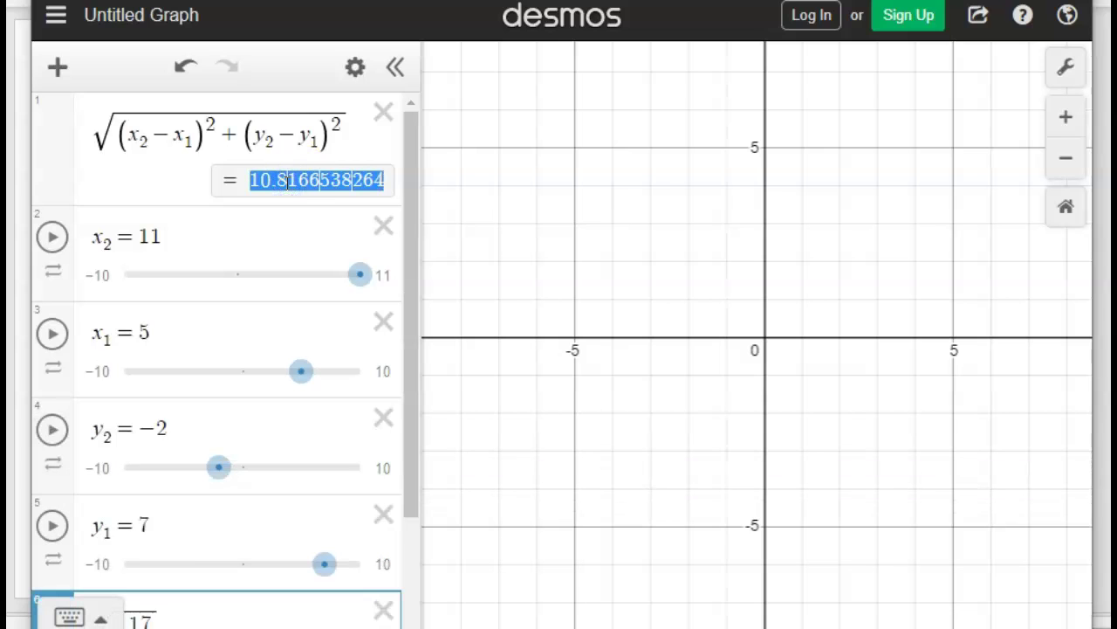